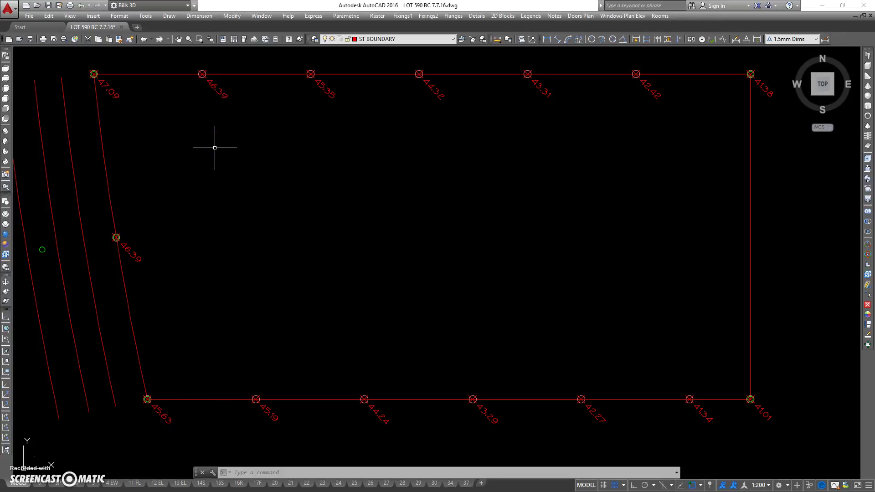
type("e")
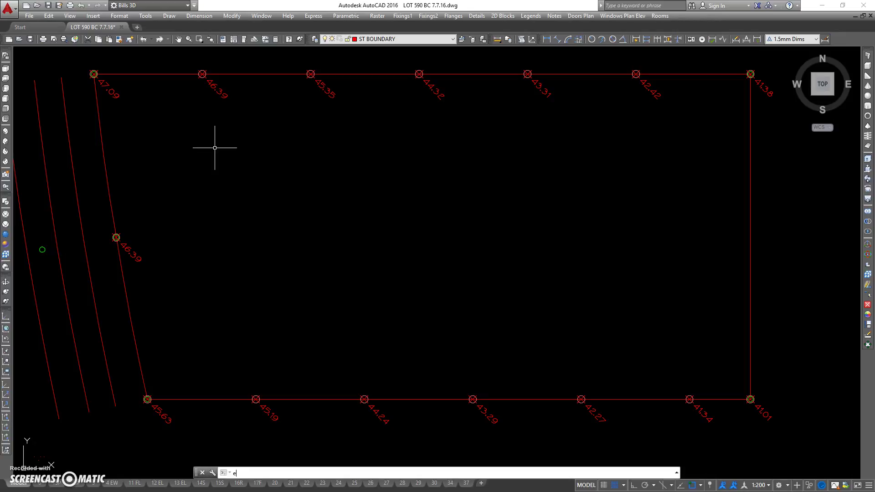
Step: Interpolate top-edge levels 47.00 through 44.50 between the 47.09, 46.39, 45.35 and 44.32 spot levels
key("Return")
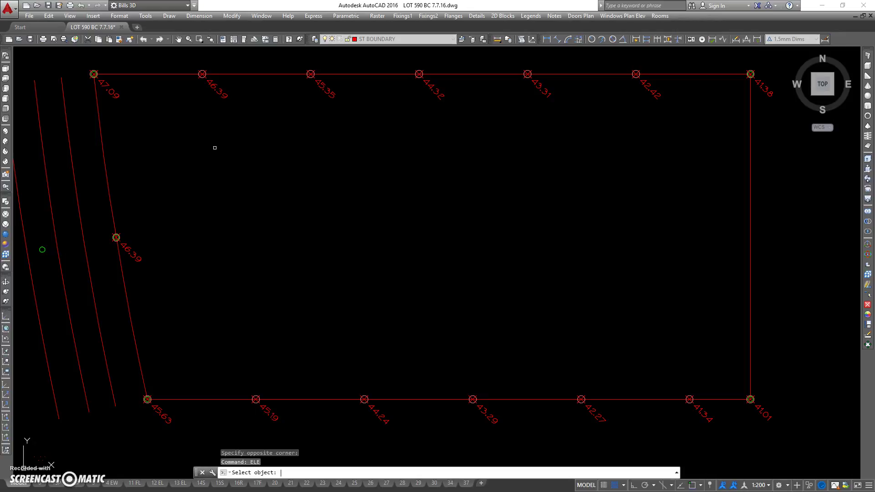
left_click(112, 93)
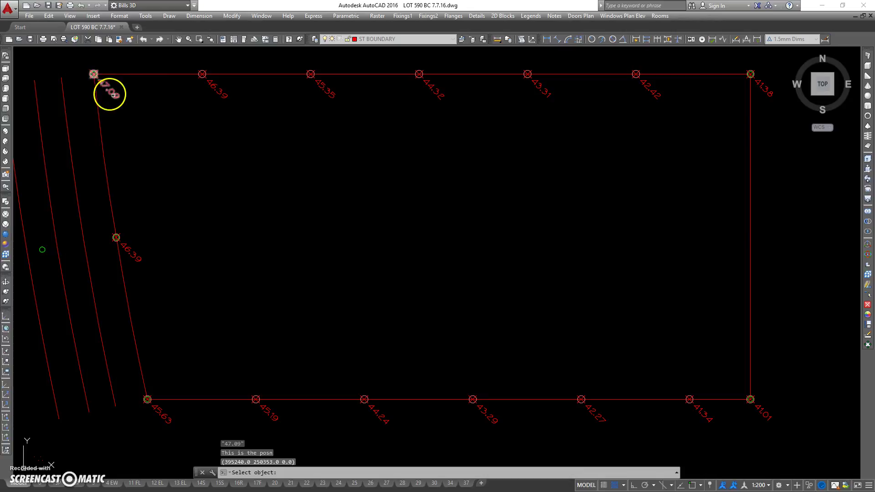
left_click(222, 92)
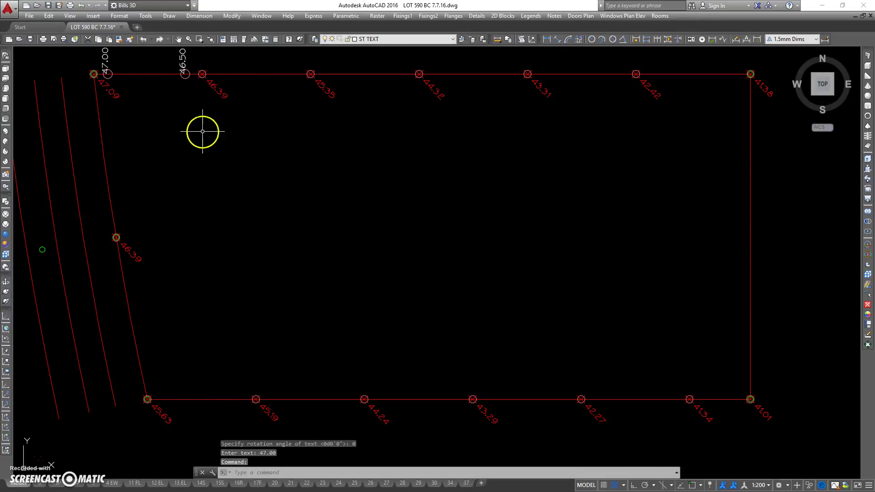
type("ELE")
key("Return")
left_click(221, 93)
left_click(322, 88)
left_click(331, 95)
left_click(440, 92)
Step: Continue the top edge from 44.32 to the corner, labelling 44.00 through 41.50
key("Return")
left_click(442, 91)
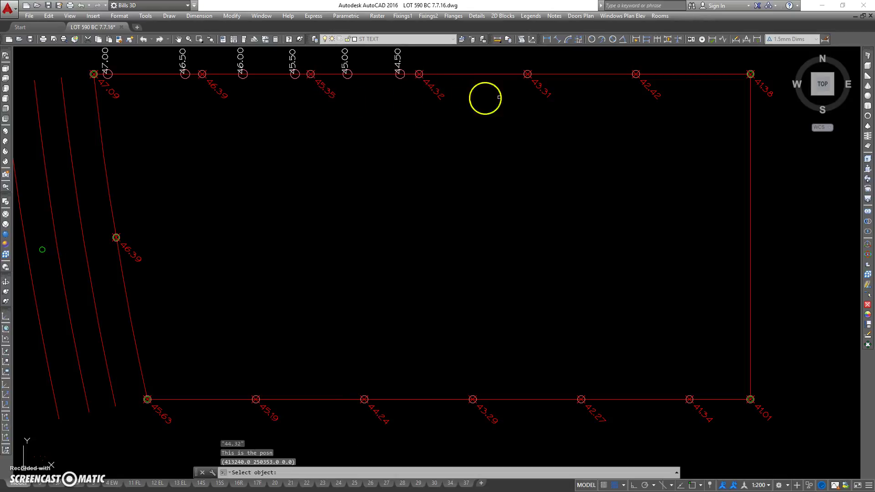
left_click(539, 87)
key("Return")
left_click(547, 93)
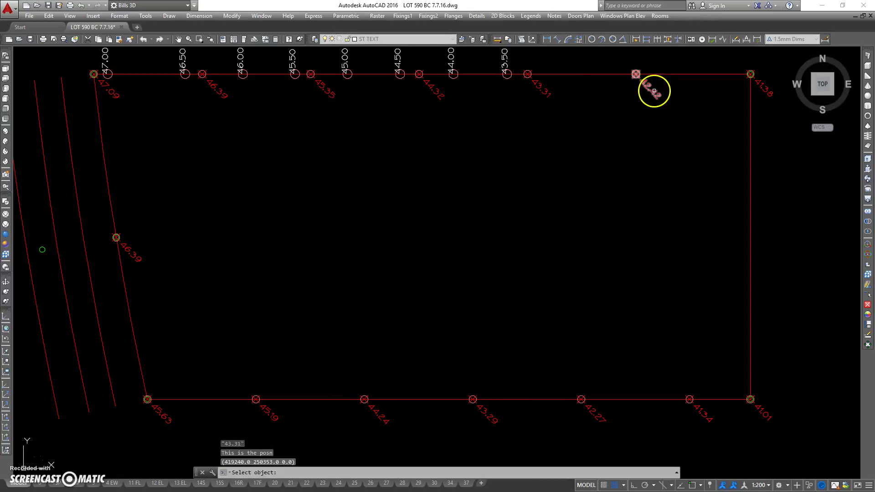
left_click(653, 91)
key("Return")
left_click(651, 90)
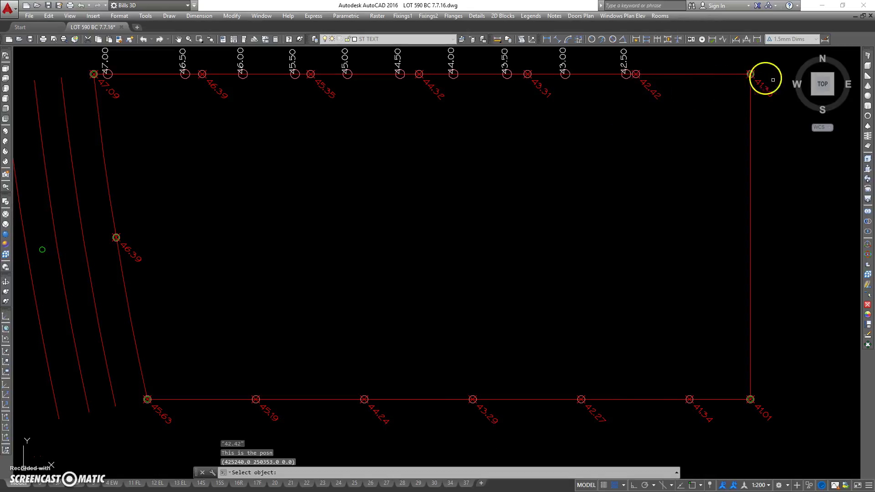
left_click(764, 86)
key("Return")
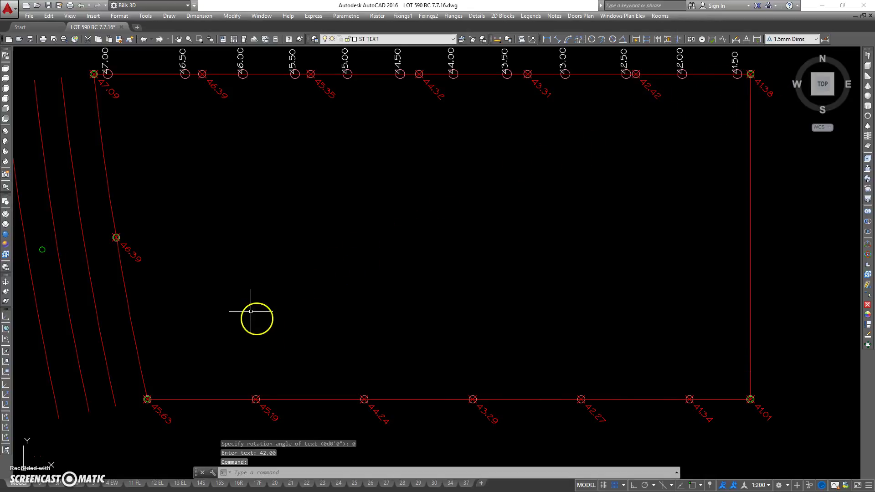
Step: Interpolate left-edge labels 47.00 to 46.00 between 47.09, 46.39 and the 45.63 corner
key("Return")
type("ELE")
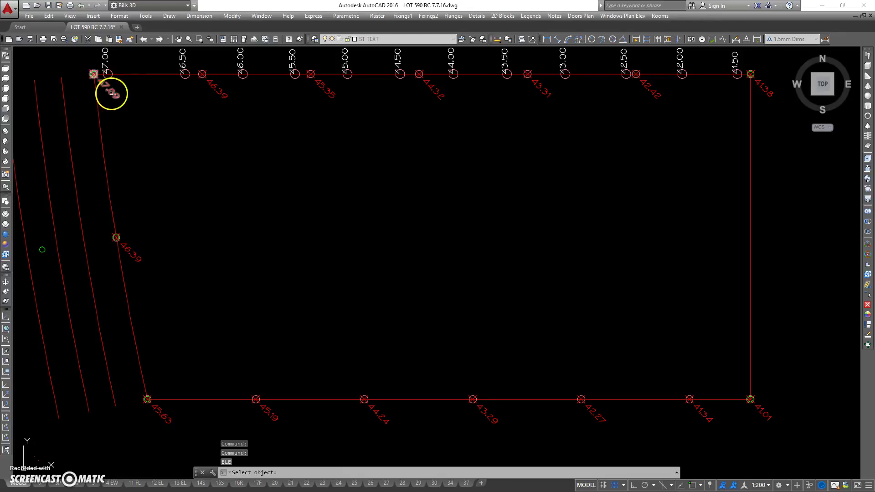
left_click(110, 91)
left_click(137, 254)
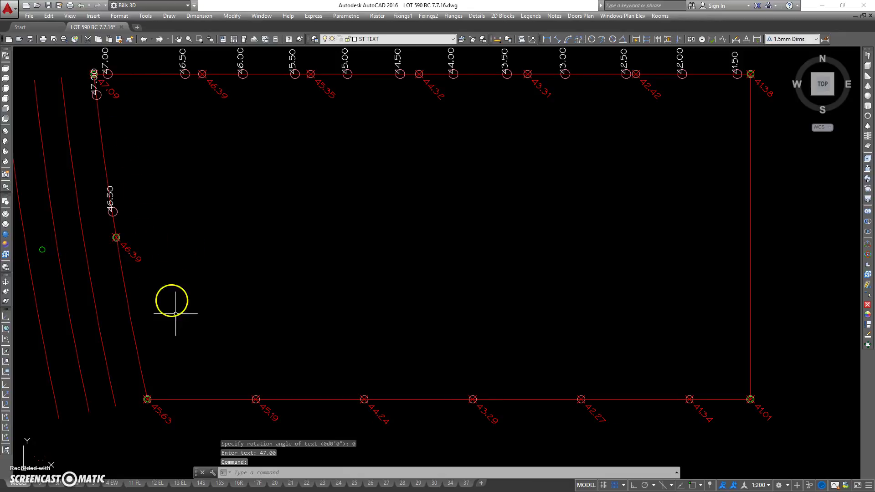
left_click(139, 256)
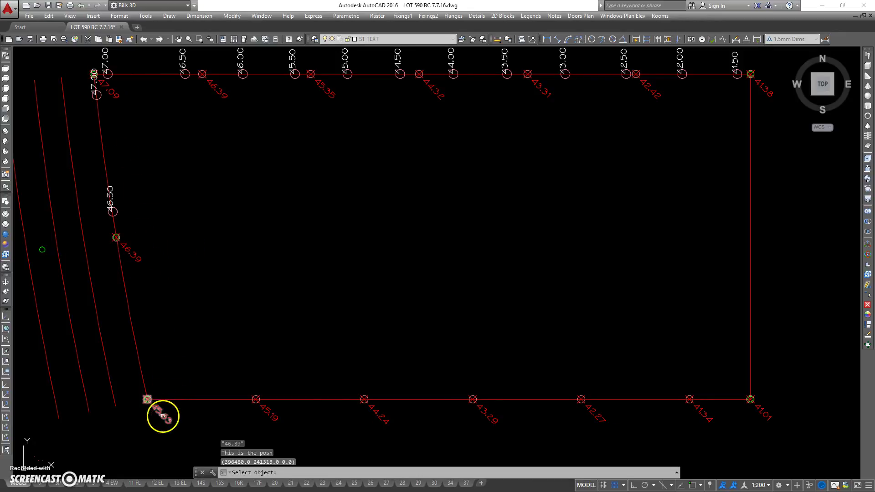
left_click(162, 415)
type("ele")
key("Return")
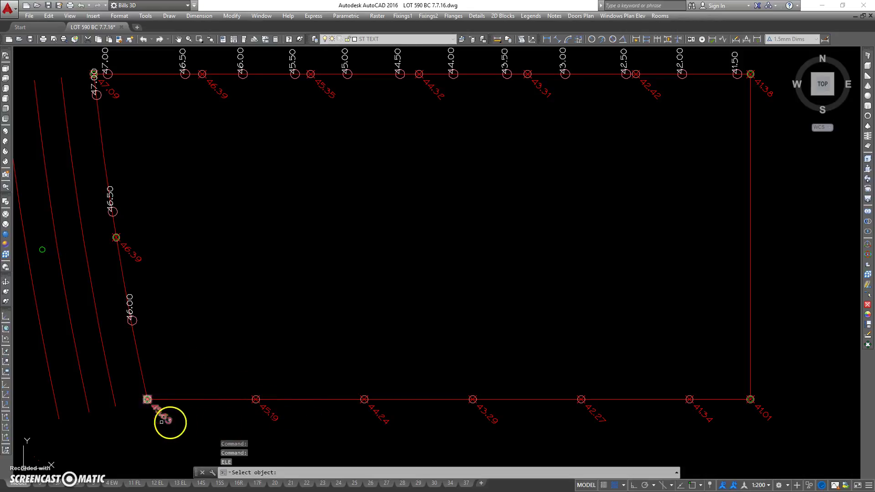
Step: Label the bottom edge from the 45.63 corner to 43.29 with levels 45.50 through 43.50
left_click(166, 419)
left_click(276, 416)
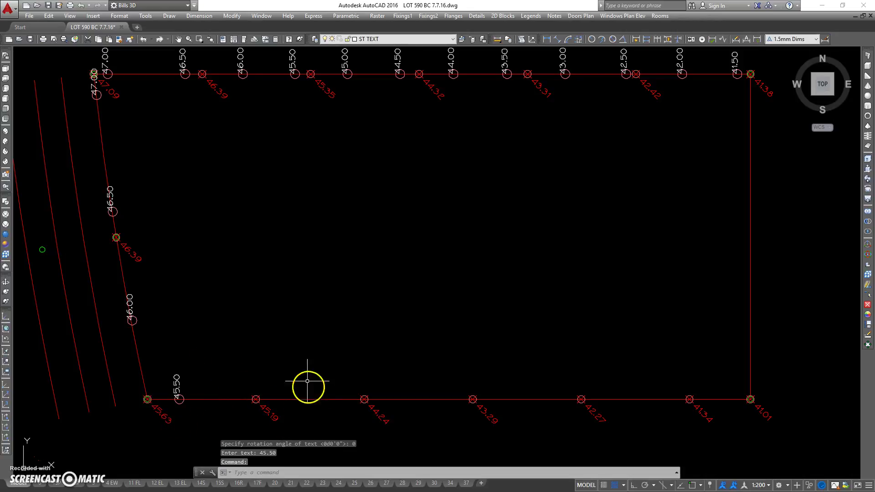
left_click(275, 416)
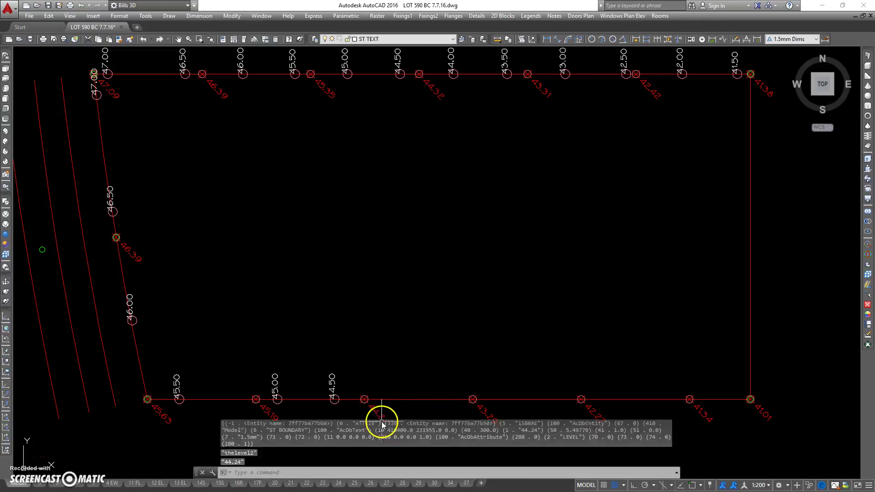
key("Return")
left_click(383, 416)
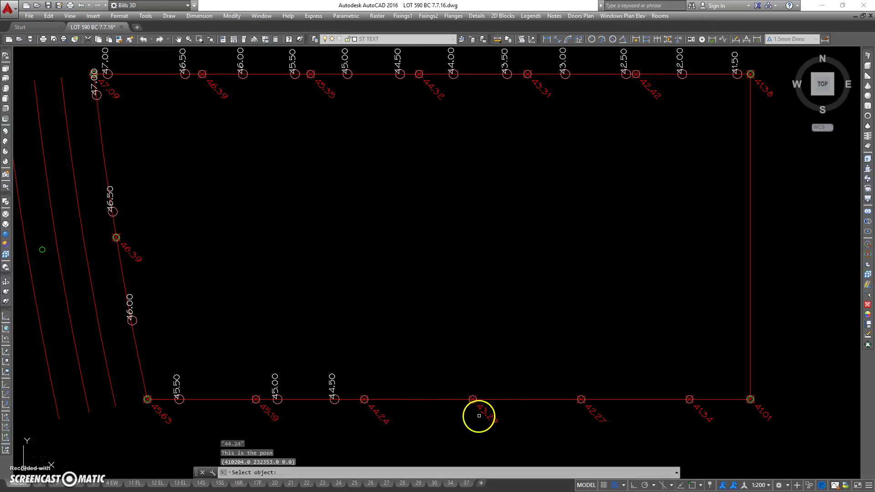
left_click(484, 415)
key("Return")
Step: Finish the bottom edge from 43.29 to the 41.01 corner, labelling 43.00 through 41.50
left_click(488, 416)
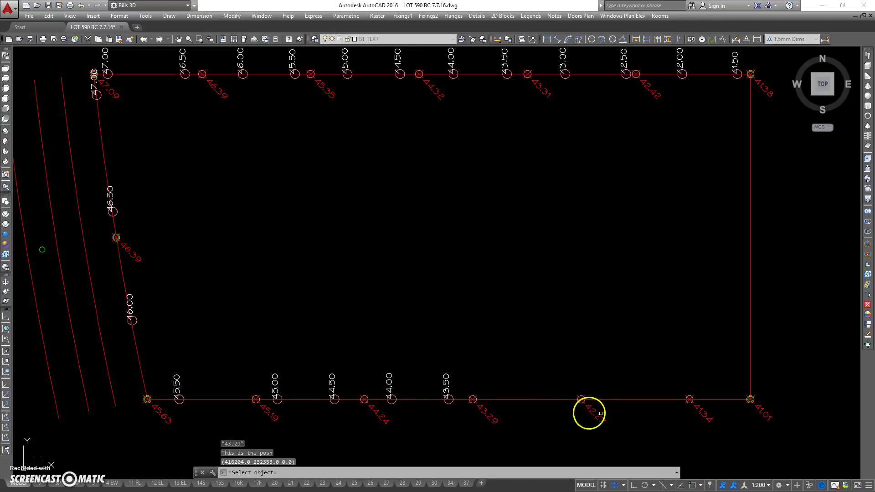
left_click(599, 415)
key("Return")
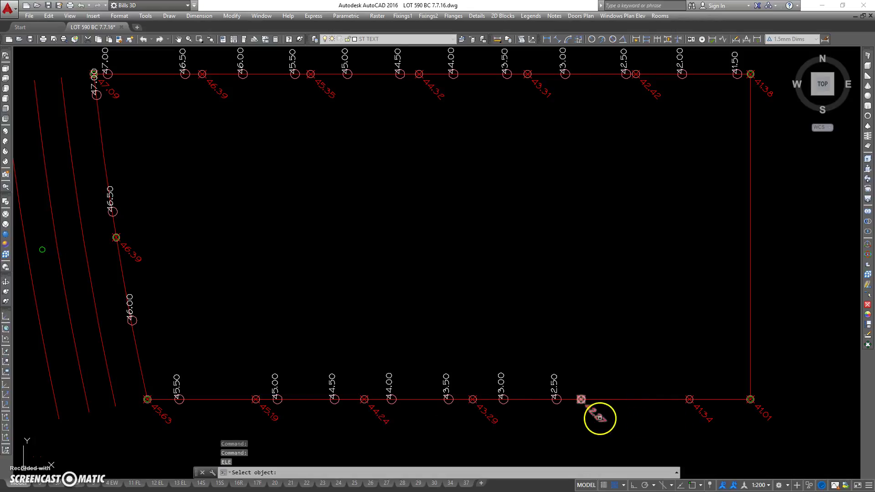
left_click(599, 416)
left_click(693, 414)
key("Return")
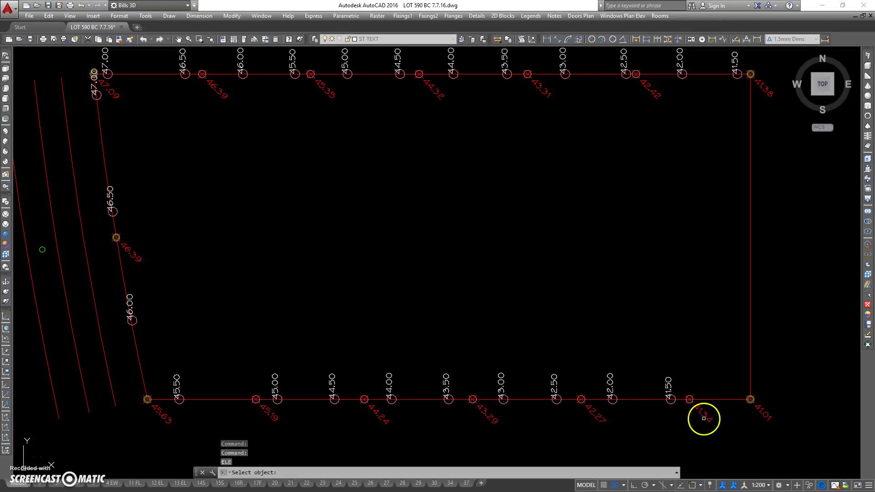
left_click(713, 417)
left_click(762, 412)
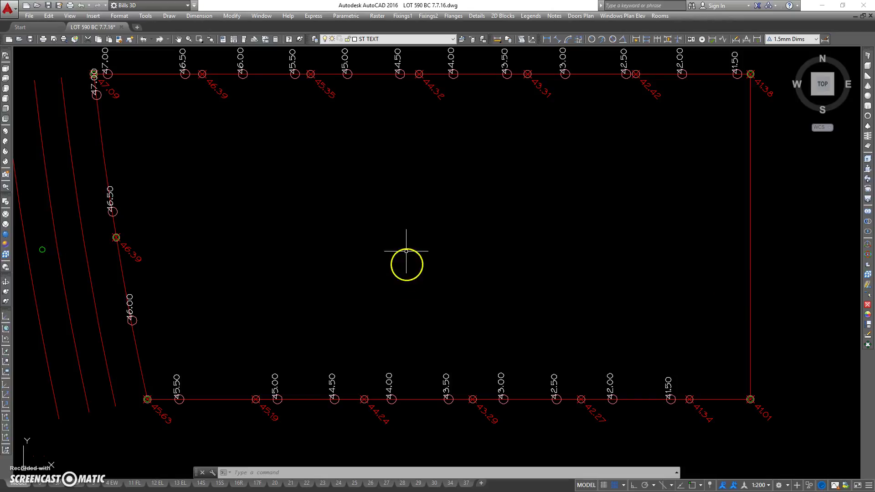
type("op")
Step: Draw the 47.00, 46.50 and 46.00 contour lines from the top labels to their left-edge matches
key("Return")
type("l")
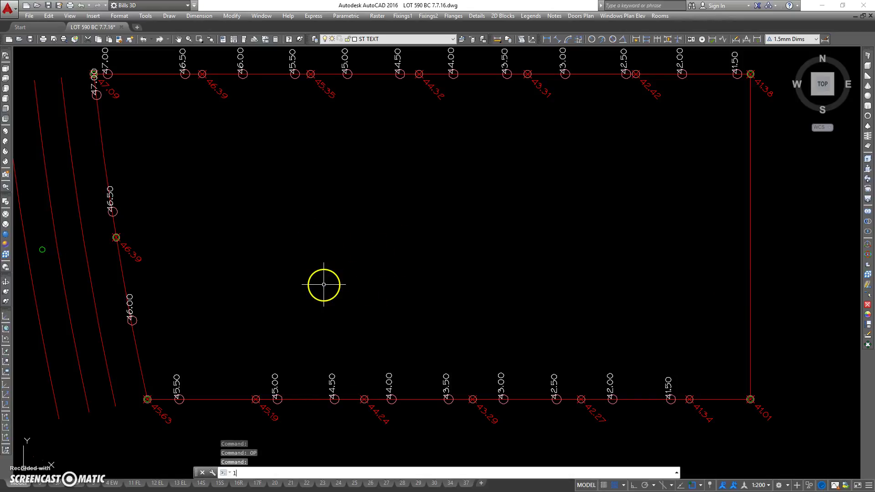
key("Return")
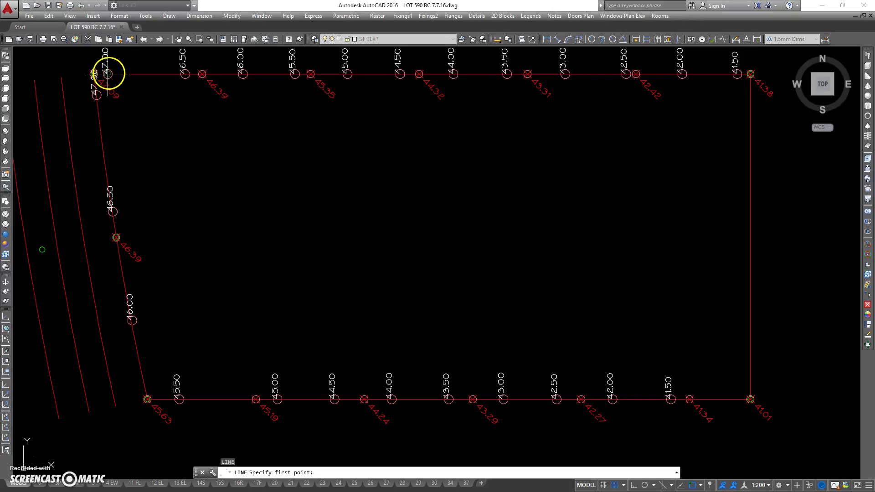
left_click(106, 72)
left_click(96, 95)
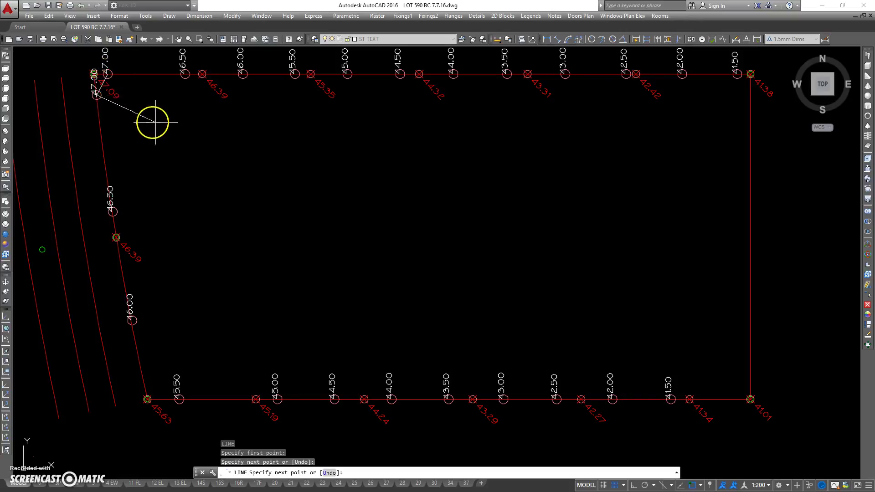
key("Return")
key("Return")
left_click(185, 72)
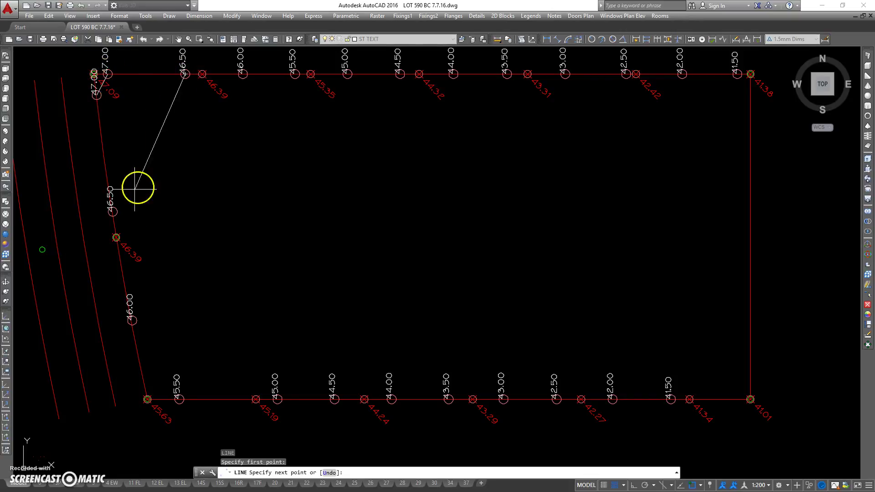
left_click(113, 211)
key("Return")
key("Return")
left_click(242, 74)
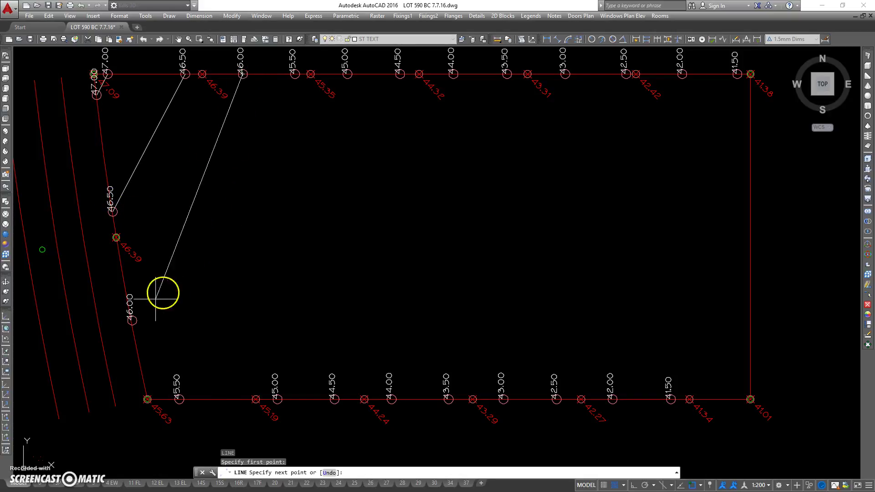
left_click(140, 319)
key("Return")
Step: Draw the 45.50, 45.00 and 44.50 contour lines to the bottom labels, then check object snap modes
key("Return")
left_click(294, 74)
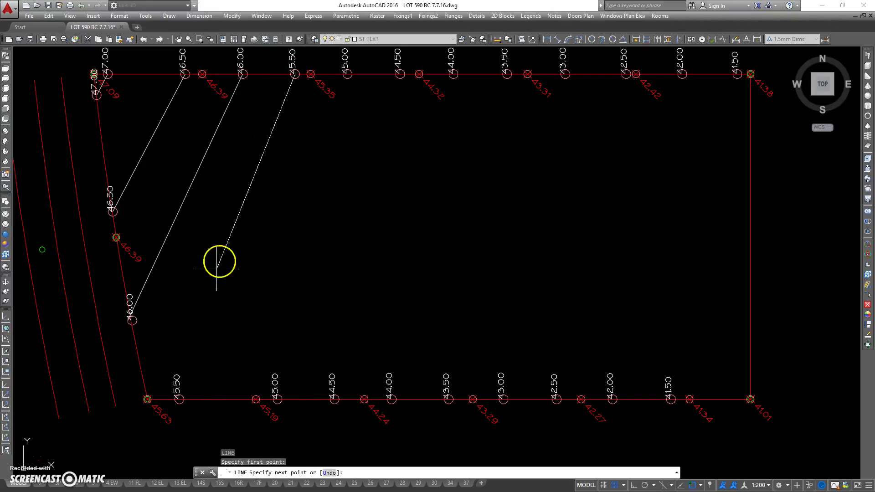
left_click(179, 399)
key("Return")
key("Return")
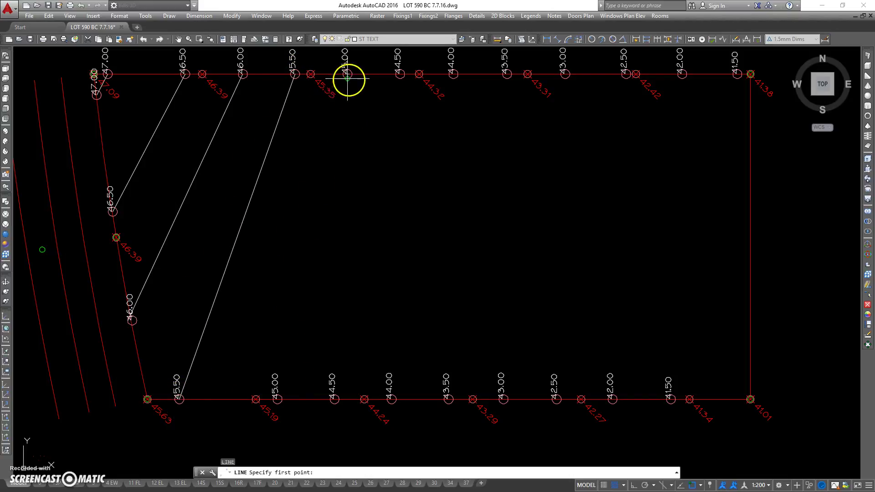
left_click(348, 73)
left_click(276, 399)
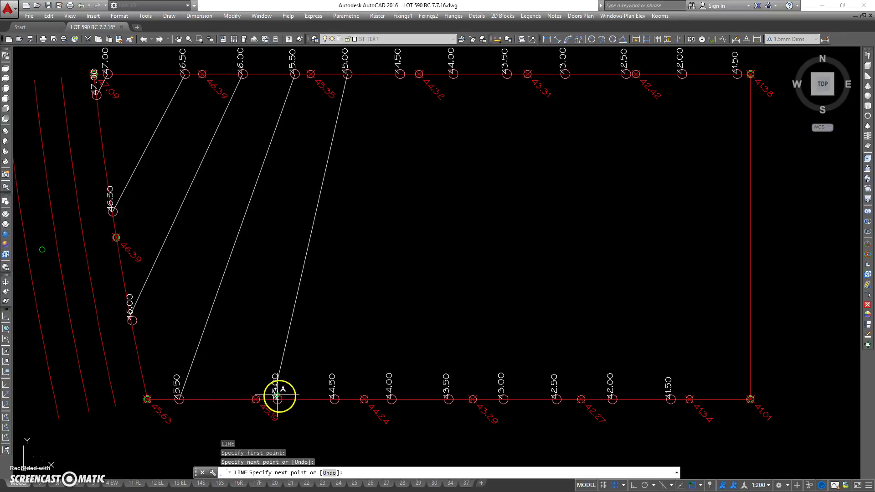
key("Return")
key("Return")
left_click(400, 74)
left_click(335, 399)
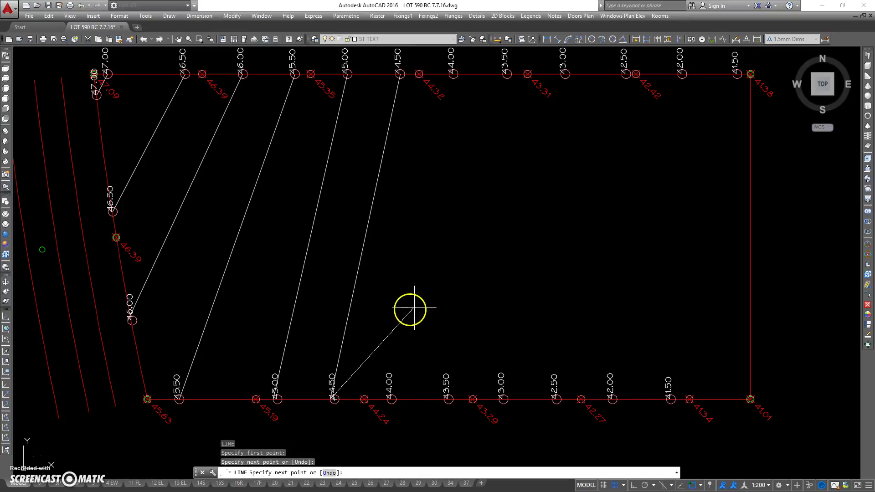
key("Return")
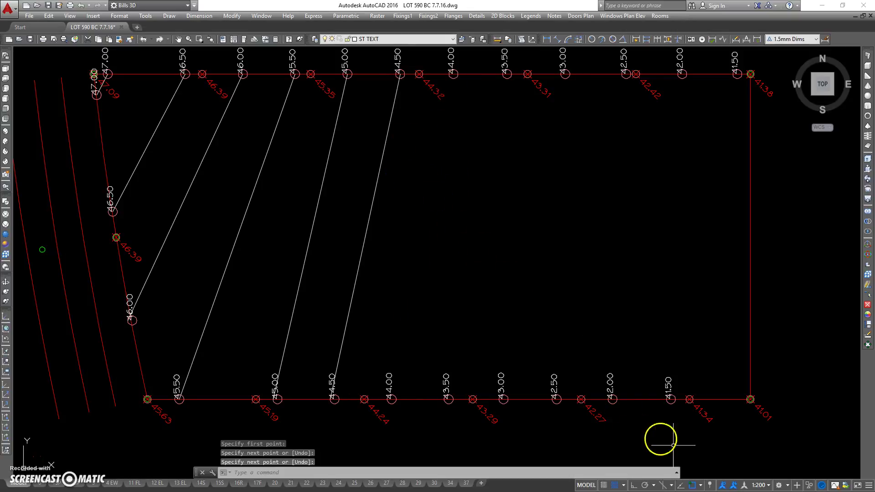
left_click(700, 485)
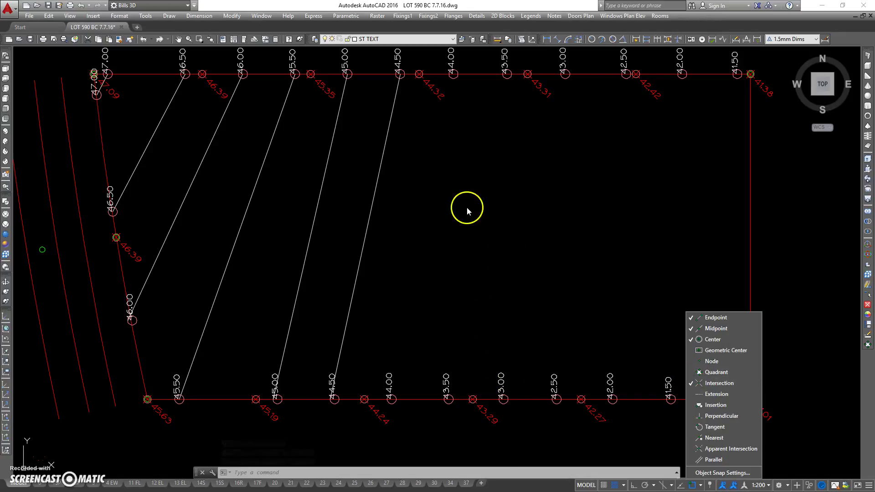
left_click(501, 227)
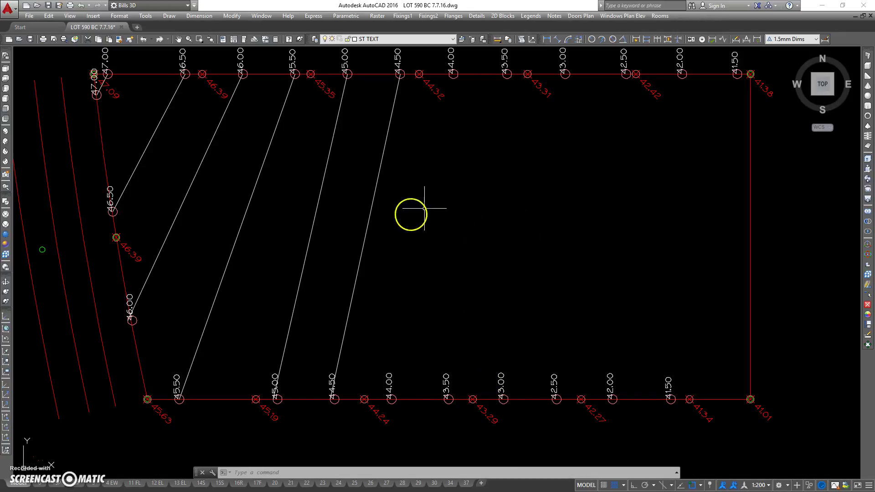
type("l")
Step: Draw the 44.00, 43.50 and 43.00 contour lines between matching top and bottom labels
key("Return")
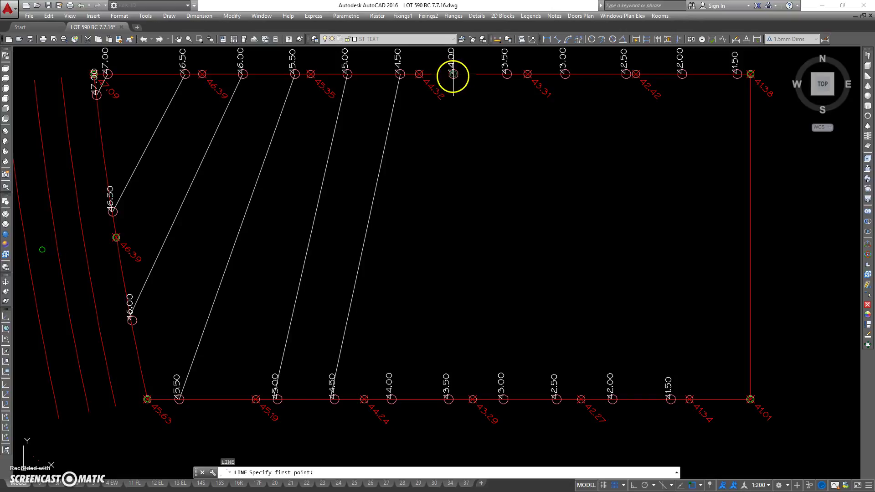
left_click(453, 74)
left_click(390, 399)
key("Return")
key("Return")
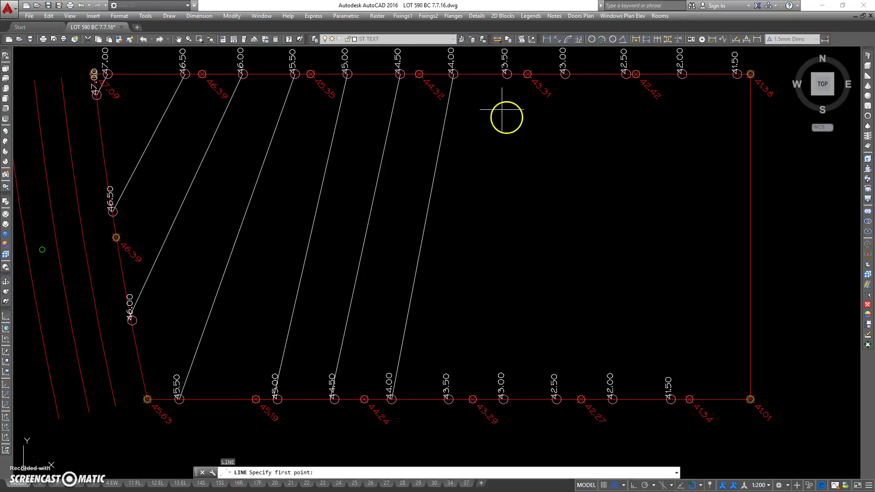
left_click(505, 74)
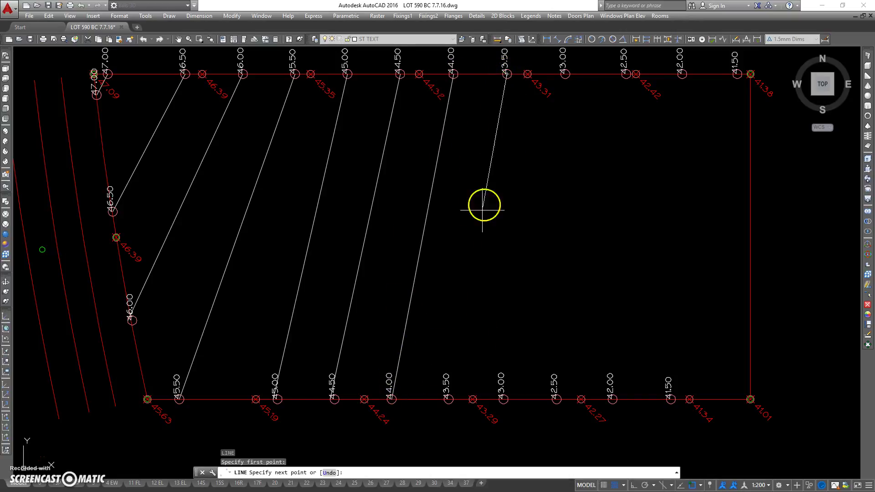
left_click(448, 400)
key("Return")
key("Return")
left_click(564, 74)
left_click(504, 399)
key("Return")
key("Return")
Step: Draw the 42.50, 42.00 and 41.50 contour lines between matching top and bottom labels
left_click(624, 74)
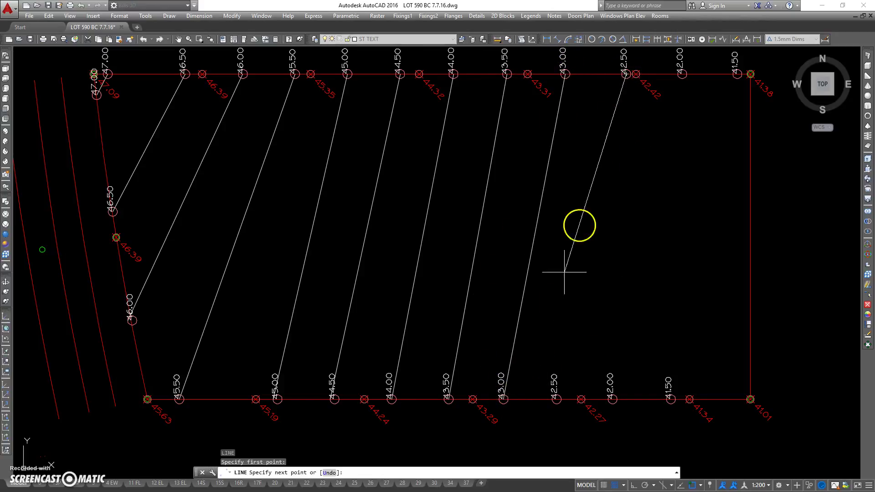
left_click(555, 399)
key("Return")
key("Return")
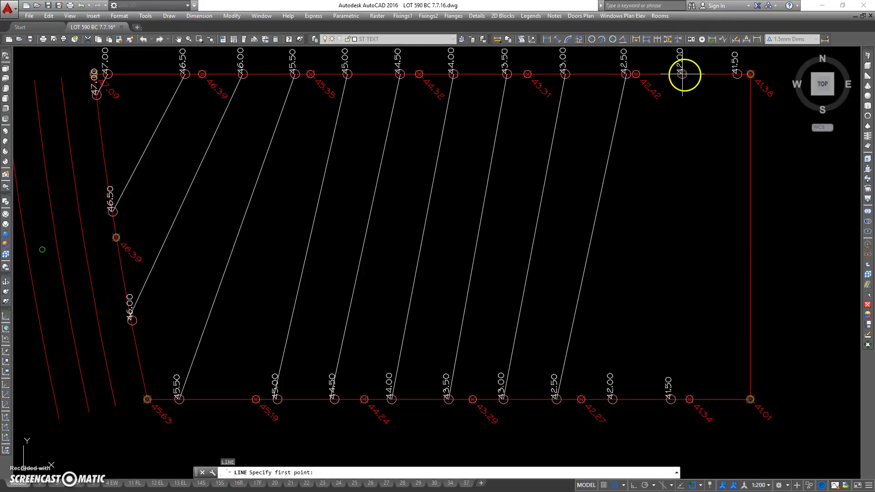
left_click(683, 75)
left_click(612, 399)
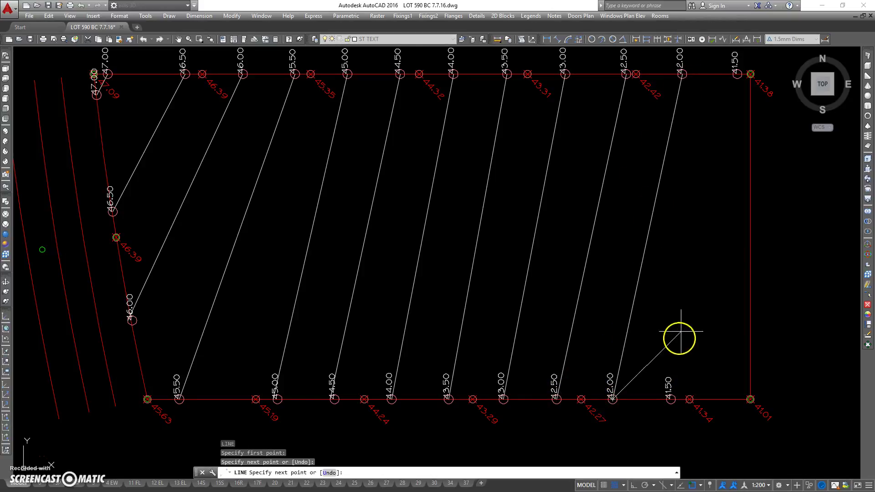
key("Return")
key("Return")
left_click(736, 73)
left_click(670, 399)
key("Return")
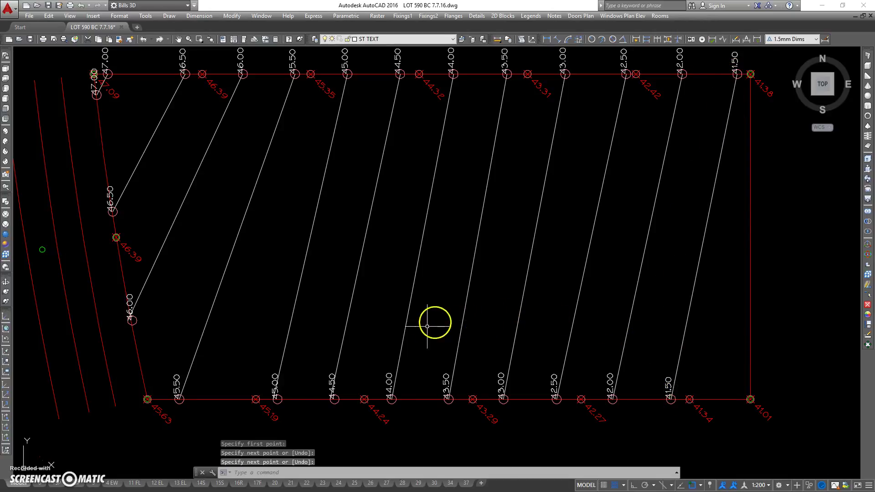
Step: Stretch the 46.00 contour line's lower end onto the left 46.00 label
middle_click_drag(259, 312, 277, 344)
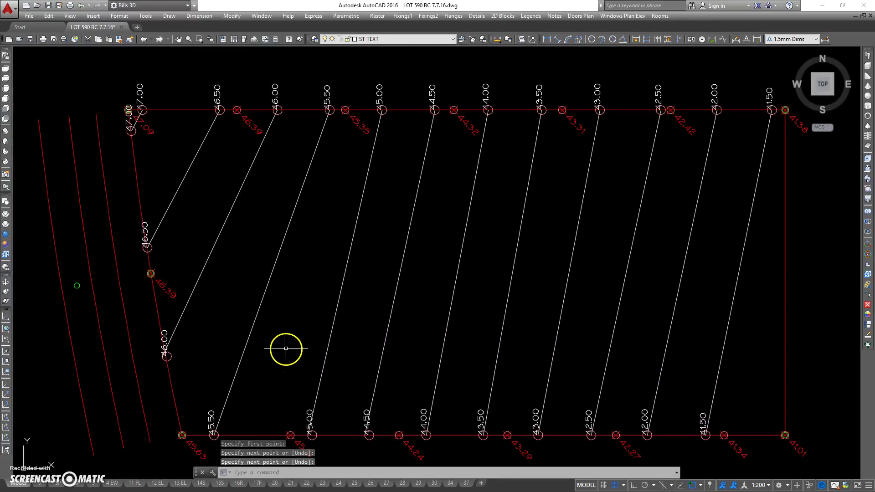
left_click(211, 299)
left_click(182, 306)
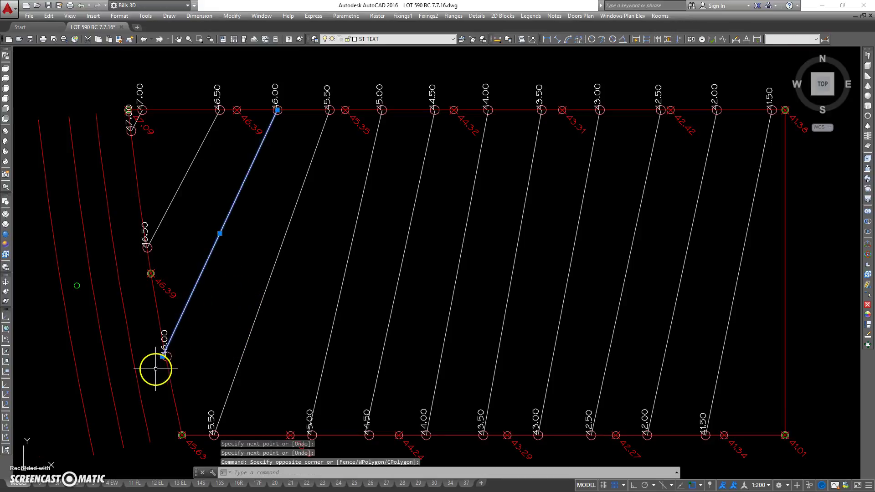
scroll(155, 359, "up", 3)
left_click(170, 355)
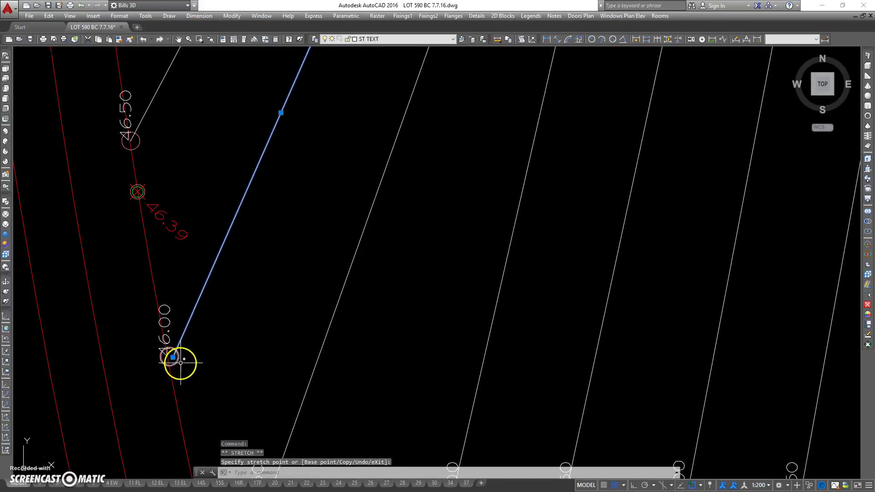
scroll(183, 366, "up", 5)
left_click(140, 336)
scroll(132, 337, "down", 2)
scroll(142, 273, "down", 3)
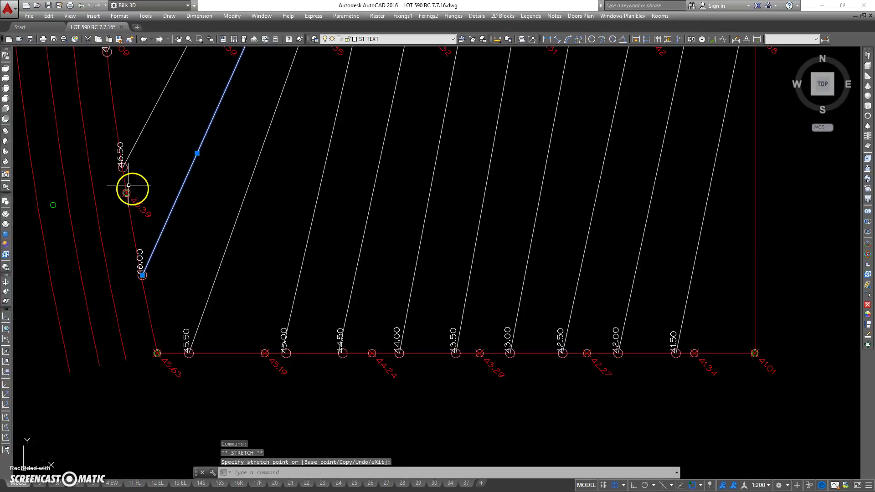
Step: Adjust the 45.00 contour line's bottom endpoint, then pan back to view the whole lot
mouse_move(179, 350)
middle_mouse_down()
mouse_move(230, 274)
mouse_move(296, 382)
middle_mouse_up()
scroll(335, 325, "up", 3)
left_click(336, 325)
left_click(305, 336)
scroll(303, 410, "up", 3)
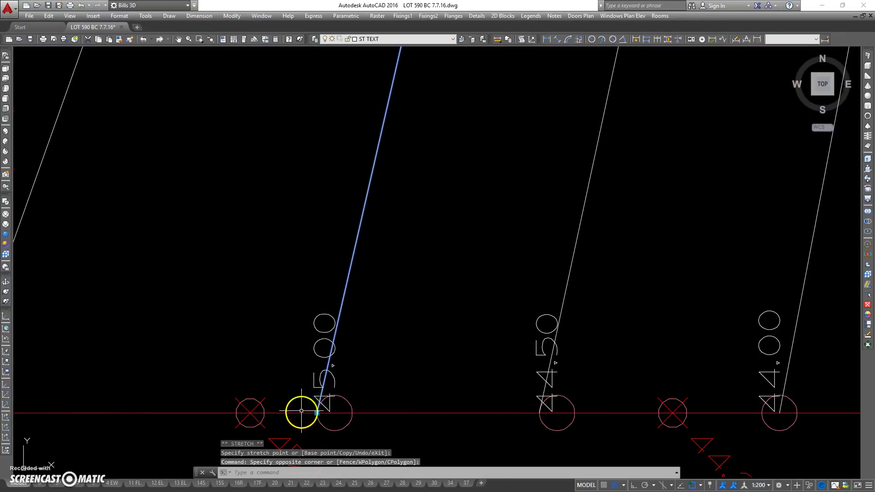
left_click(332, 413)
scroll(437, 291, "down", 3)
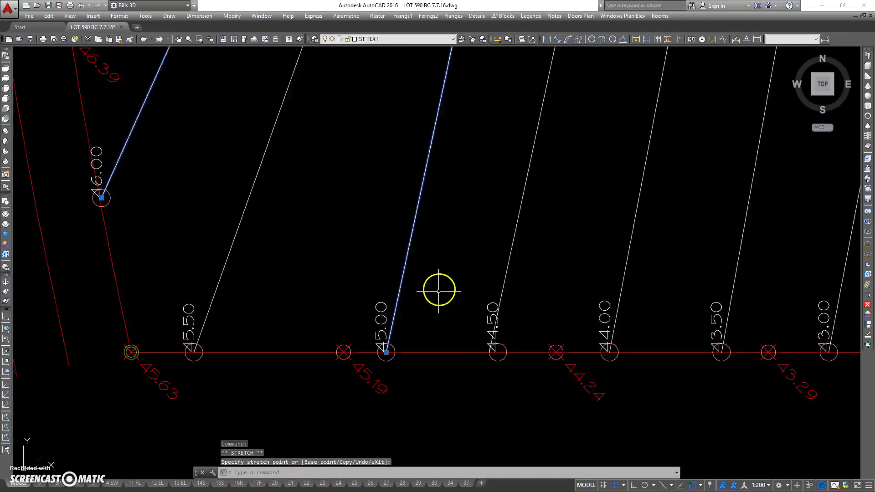
scroll(363, 348, "down", 2)
scroll(363, 229, "down", 2)
scroll(362, 229, "up", 3)
scroll(351, 212, "up", 2)
middle_click_drag(325, 242, 342, 215)
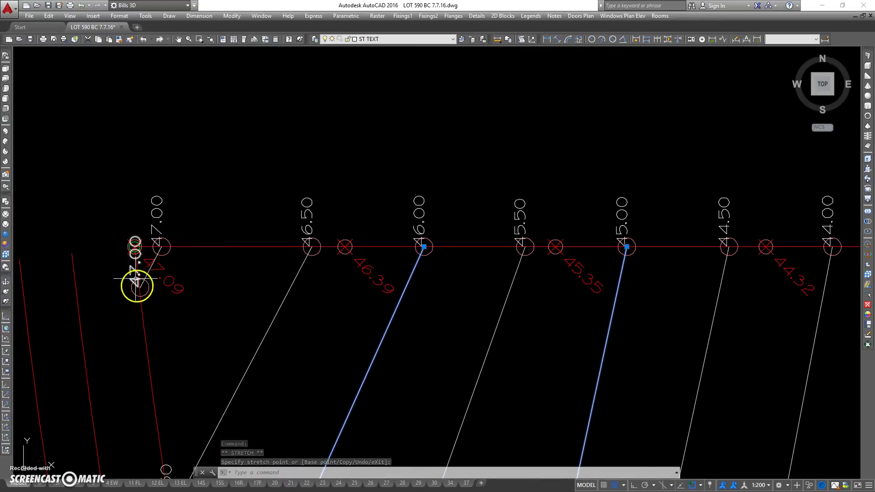
left_click(135, 246)
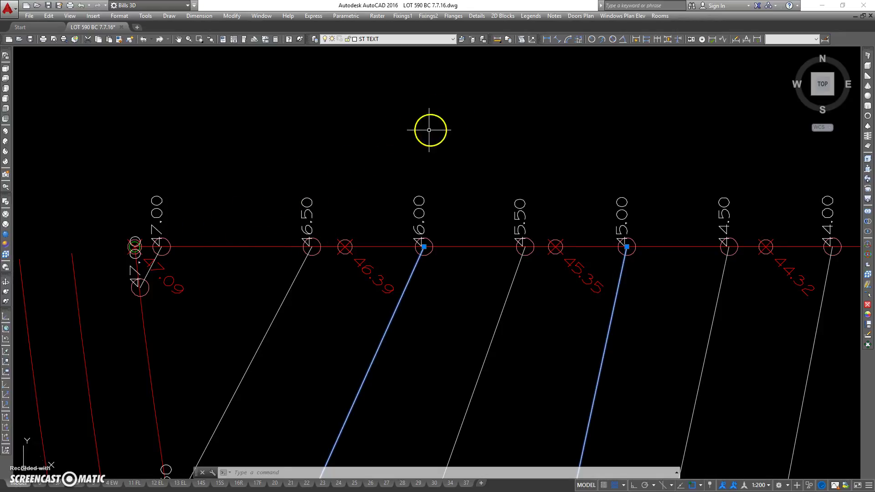
scroll(318, 124, "down", 1)
scroll(323, 141, "down", 3)
scroll(367, 178, "up", 1)
mouse_move(367, 178)
middle_mouse_down()
mouse_move(343, 197)
mouse_move(323, 167)
middle_mouse_up()
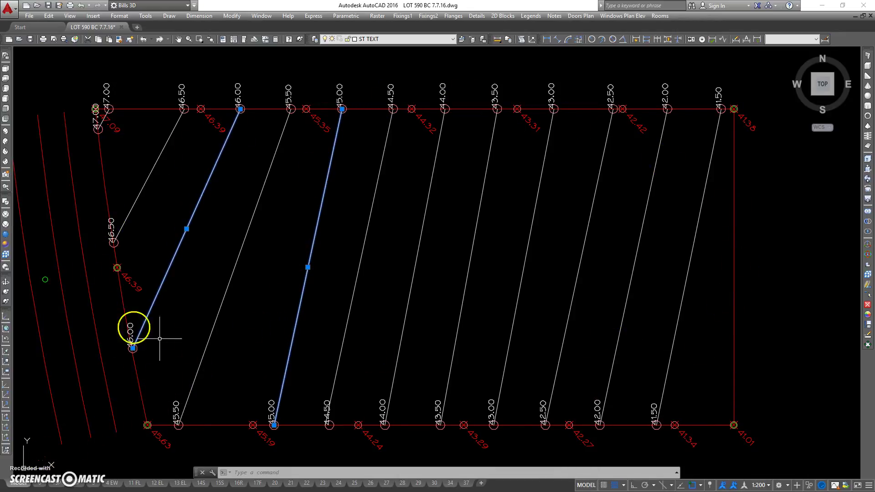
key("Escape")
key("Escape")
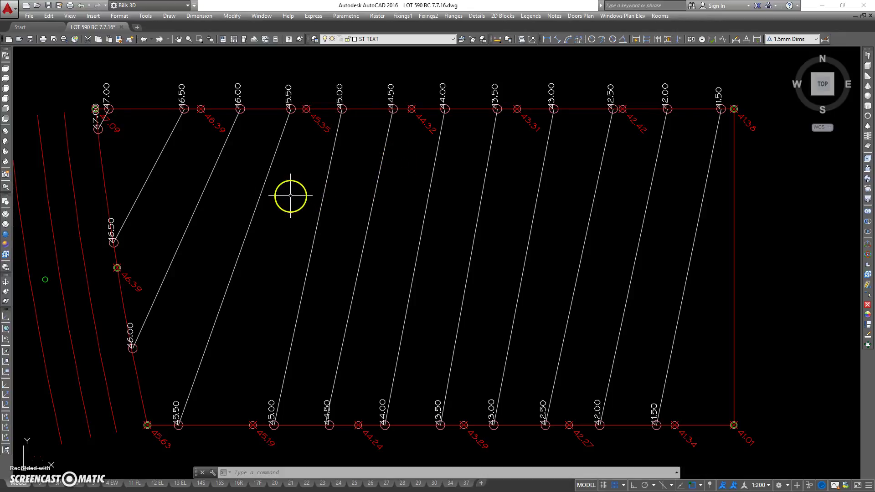
type("ele")
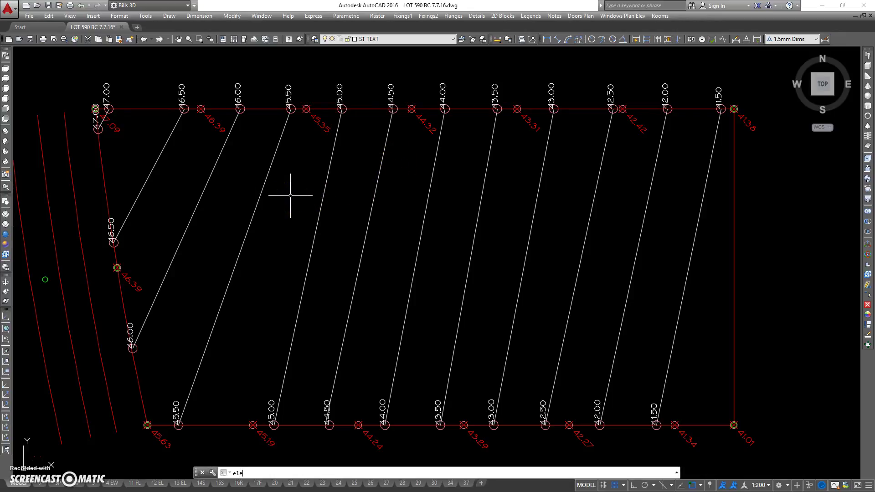
key("Return")
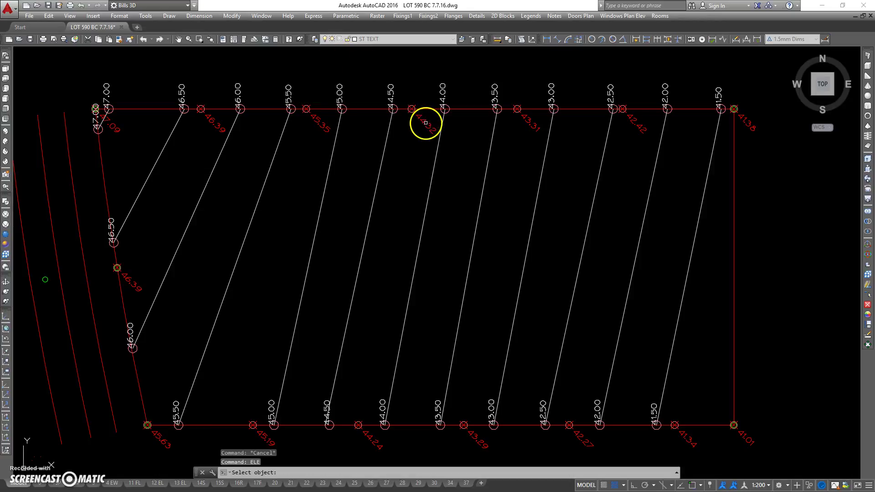
left_click(422, 121)
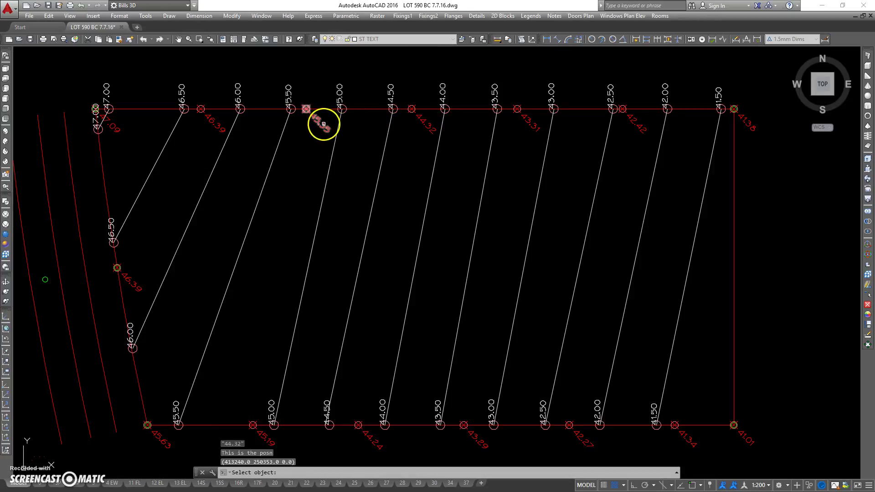
left_click(323, 124)
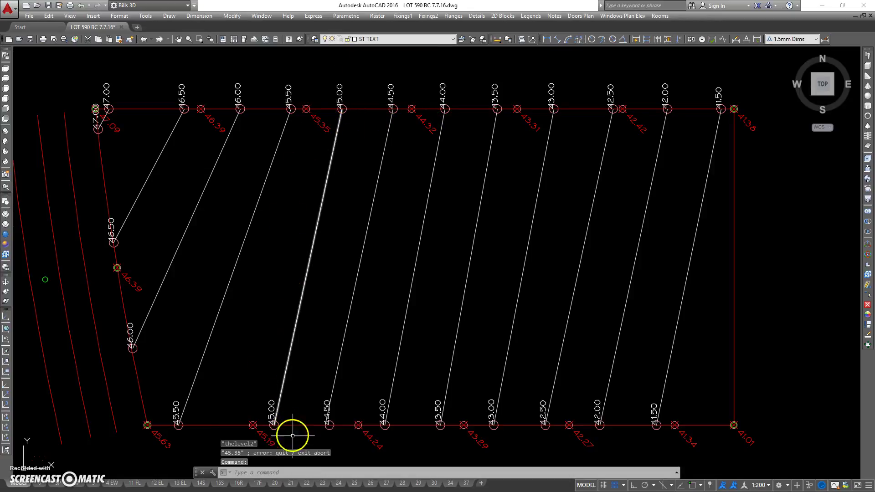